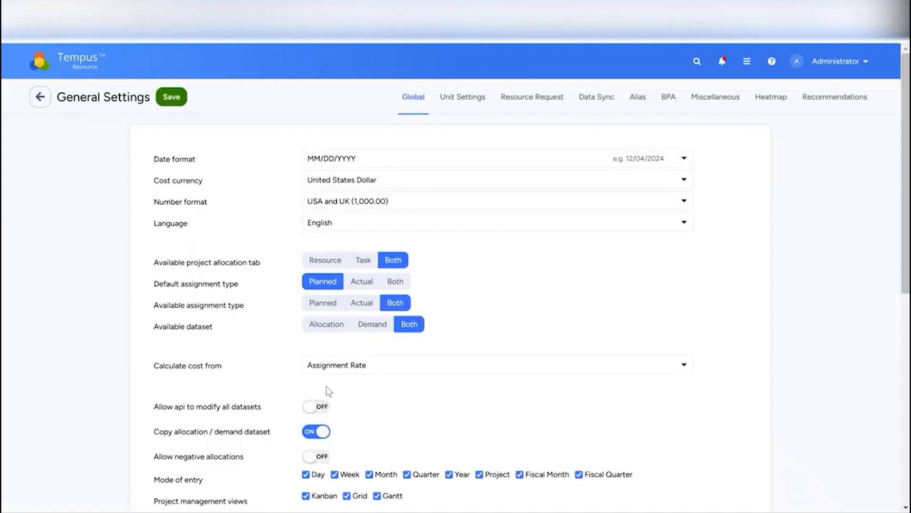
# Check that proposal projects are excluded in the global General Settings and save the settings
pyautogui.scroll(-5, 405, 142)
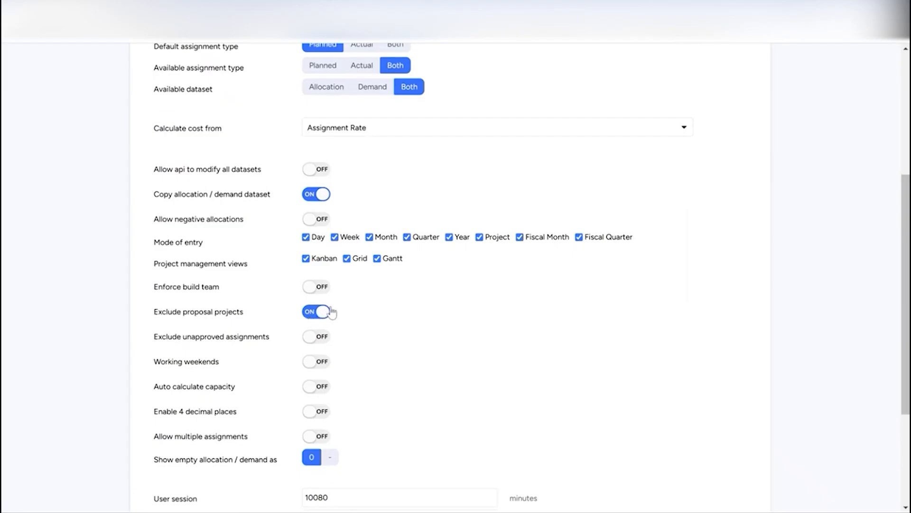
pyautogui.click(169, 95)
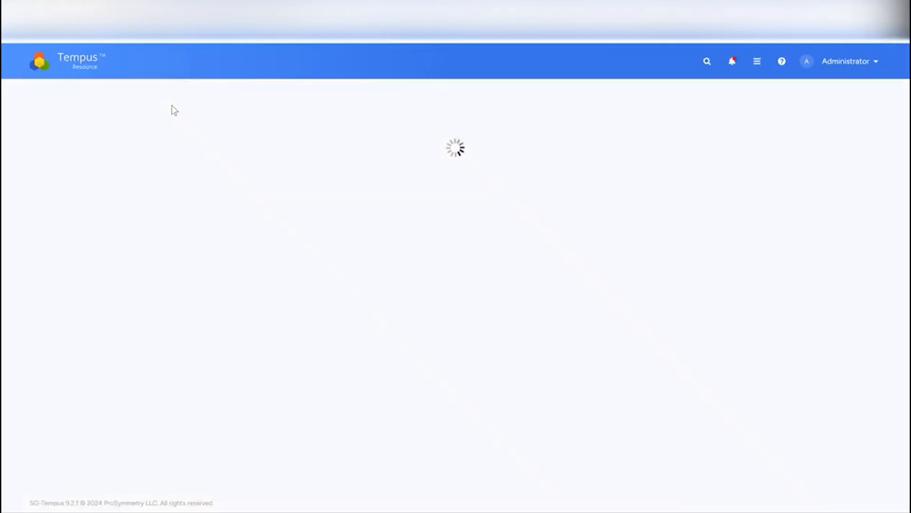
# Open New Proposal 3 from Project Management and switch to its attributes
pyautogui.click(90, 72)
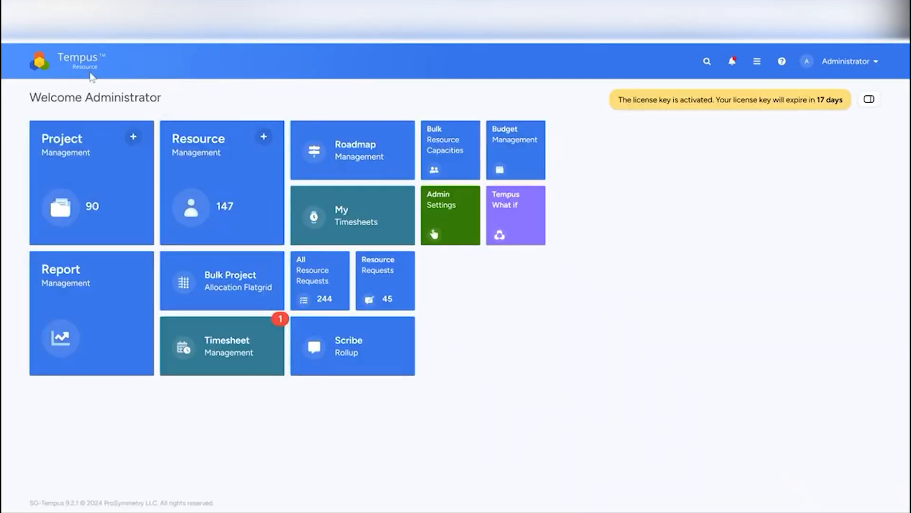
pyautogui.click(73, 162)
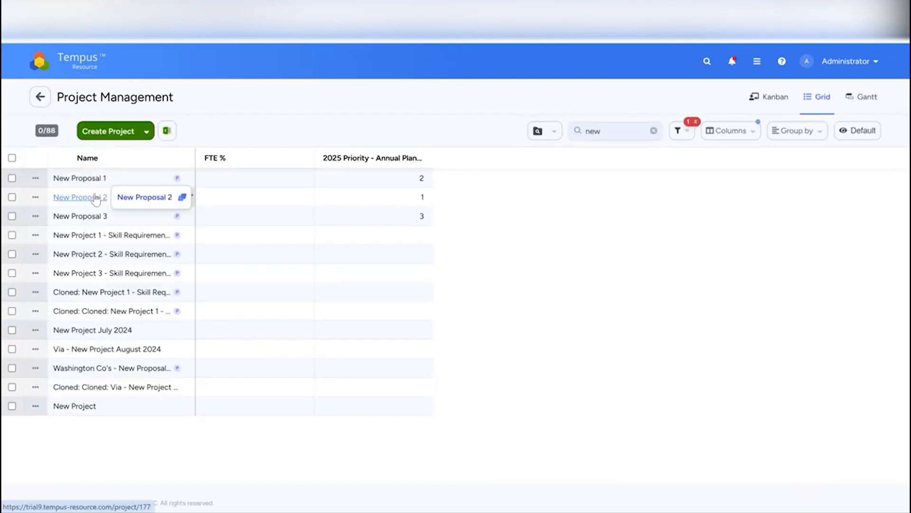
pyautogui.click(90, 219)
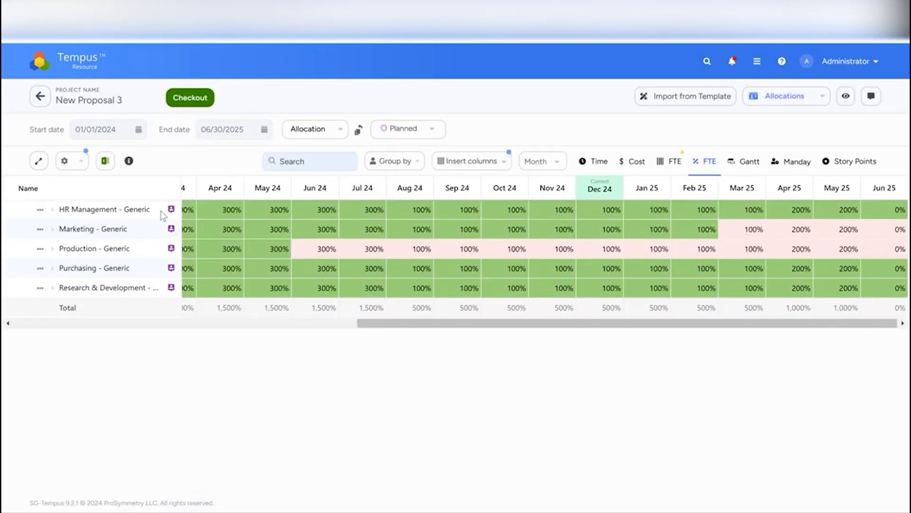
pyautogui.click(776, 98)
pyautogui.click(749, 141)
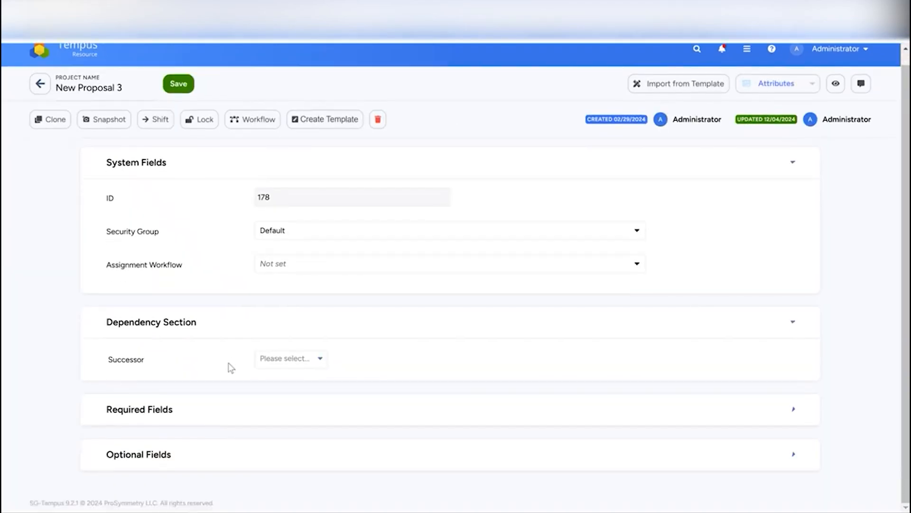
# Expand the required fields of New Proposal 3, keep Is Proposal set to Yes, and save the project
pyautogui.click(229, 408)
pyautogui.scroll(-3, 236, 406)
pyautogui.scroll(-4, 236, 404)
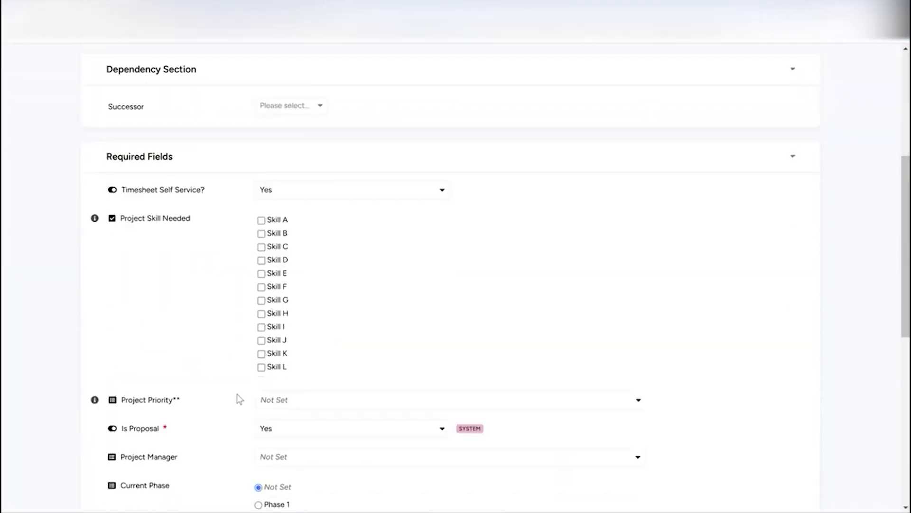
pyautogui.click(264, 332)
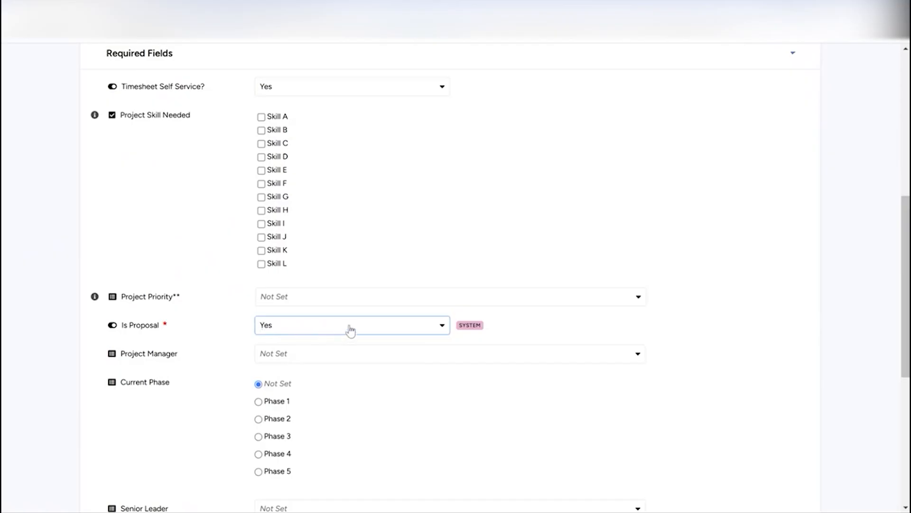
pyautogui.scroll(8, 349, 331)
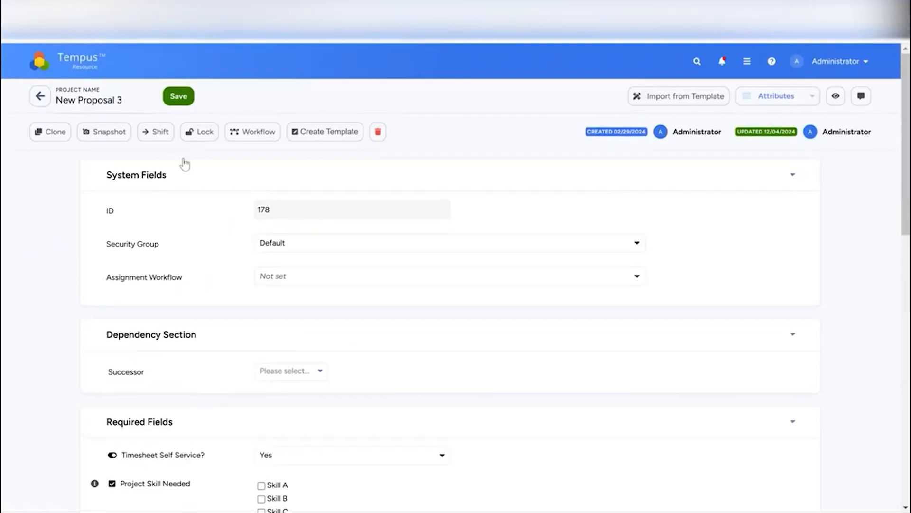
pyautogui.click(179, 98)
# Switch New Proposal 3 to its allocations and check out the project for editing
pyautogui.click(761, 96)
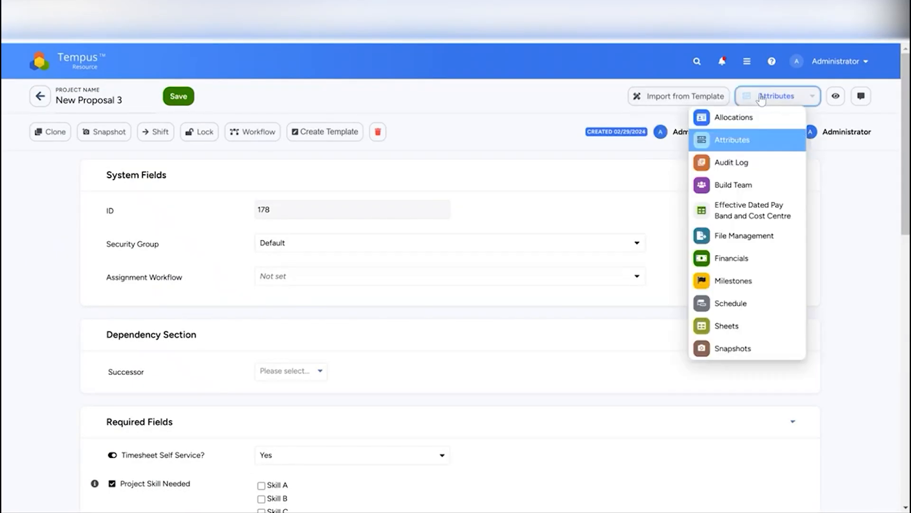
pyautogui.click(734, 117)
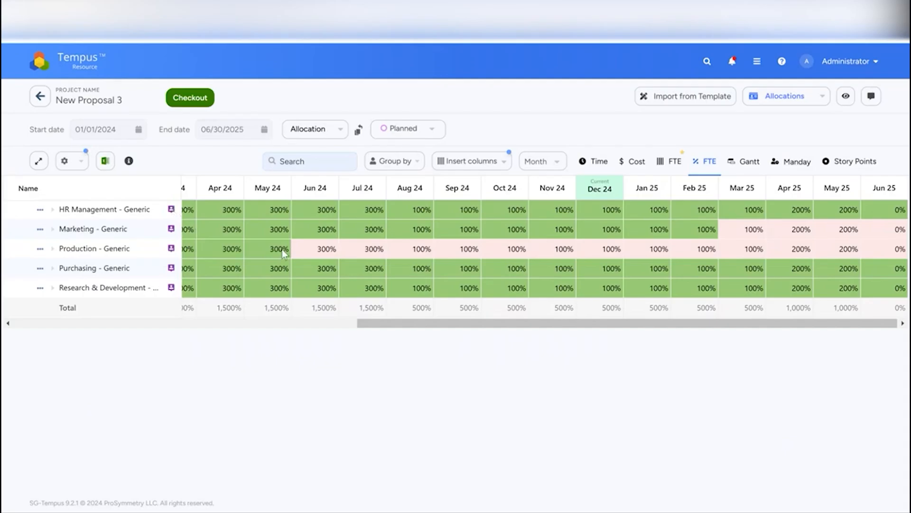
pyautogui.click(196, 100)
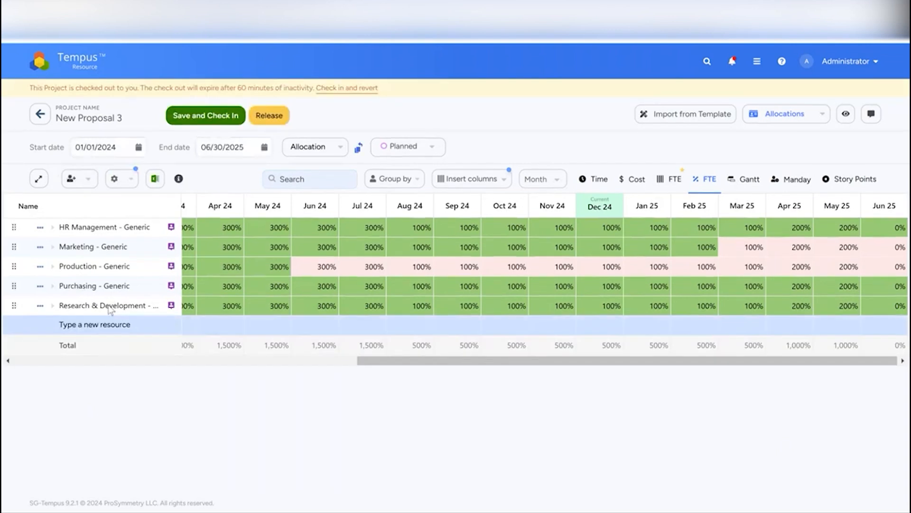
# Replace Research & Development - Generic with the named Accounting and Finance employee, transferring the full allocation to that person
pyautogui.click(40, 305)
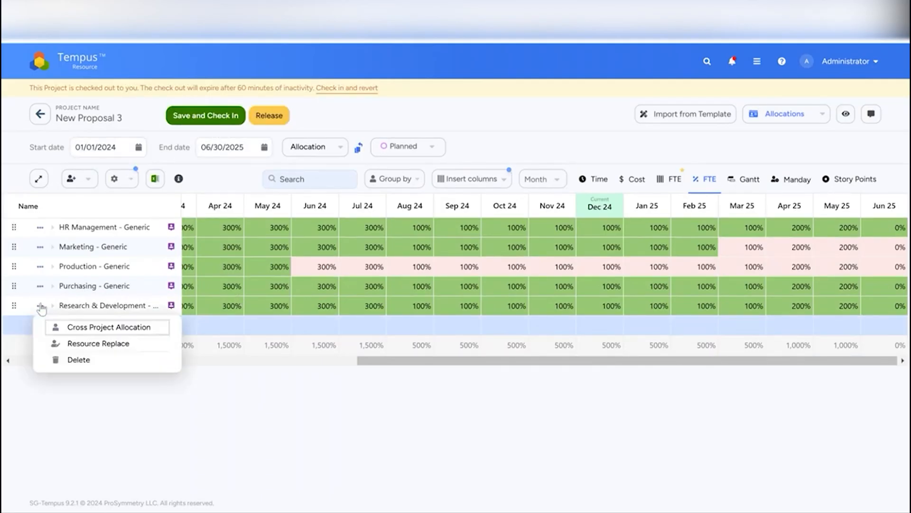
pyautogui.click(76, 343)
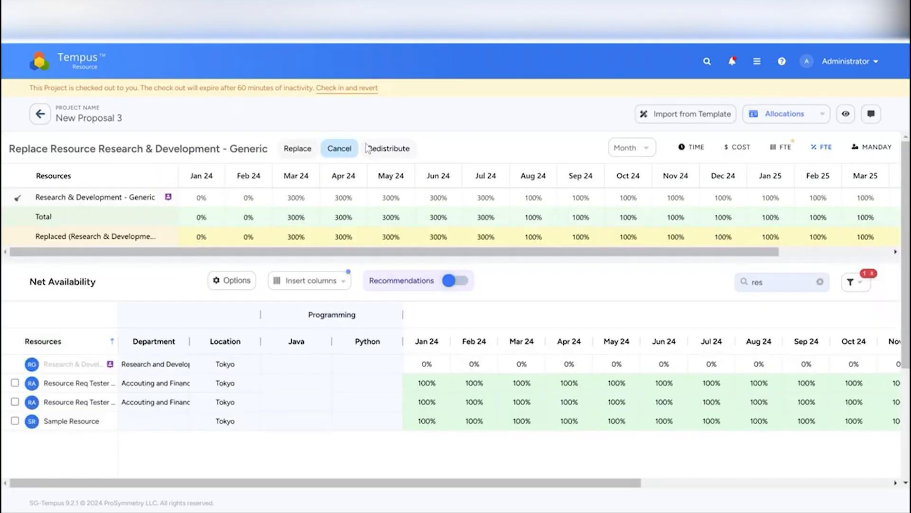
pyautogui.click(820, 283)
pyautogui.click(800, 282)
pyautogui.write('sue')
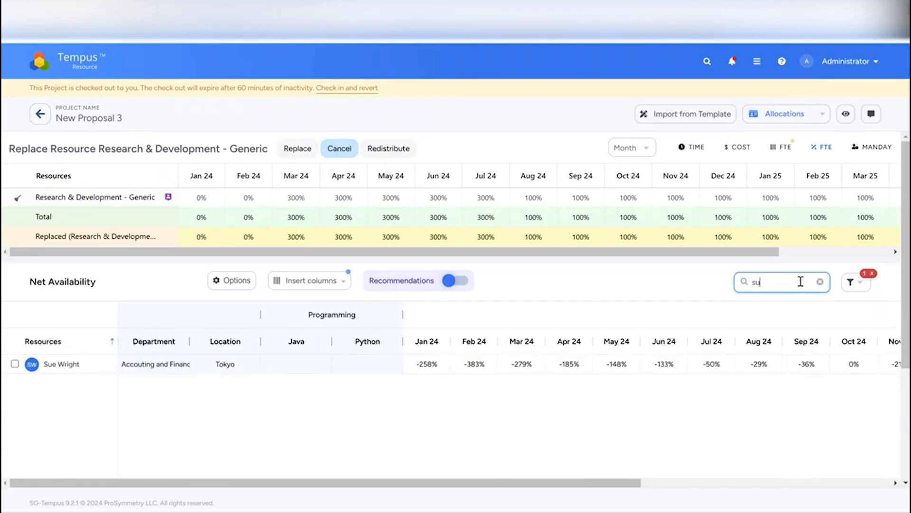
pyautogui.click(15, 362)
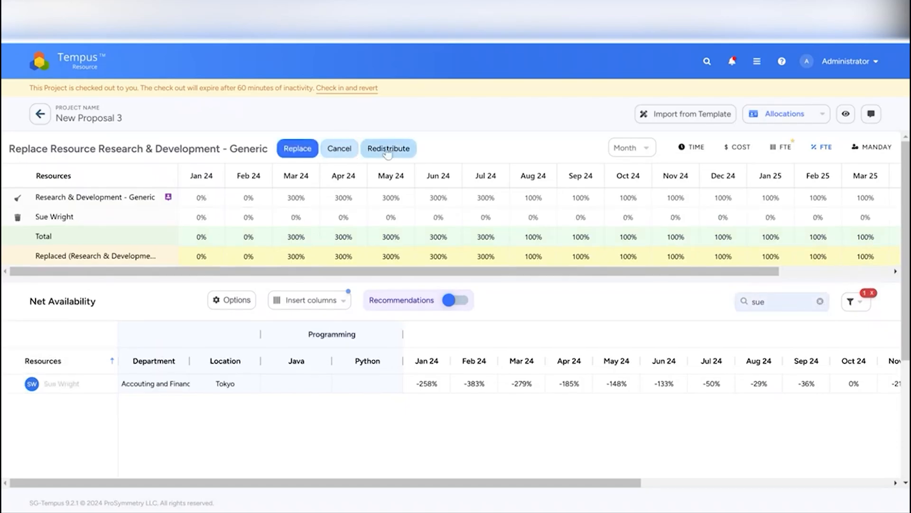
pyautogui.click(307, 149)
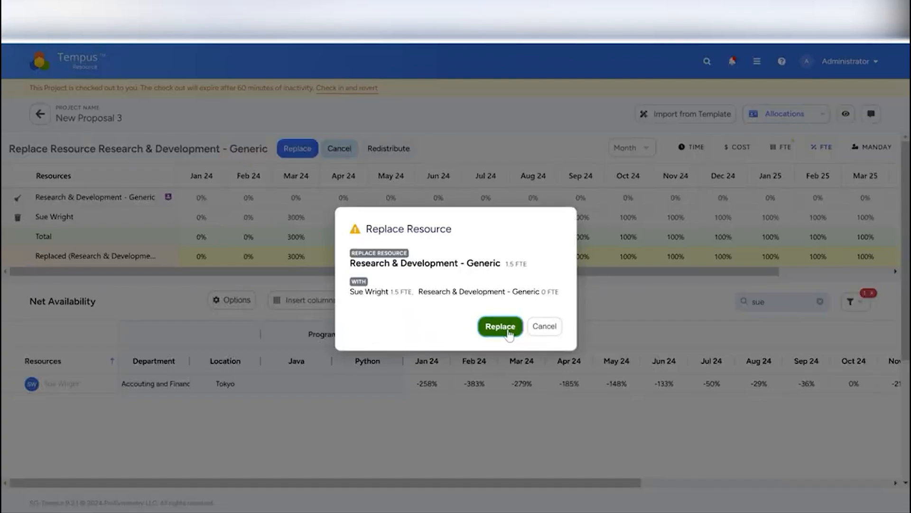
pyautogui.click(502, 327)
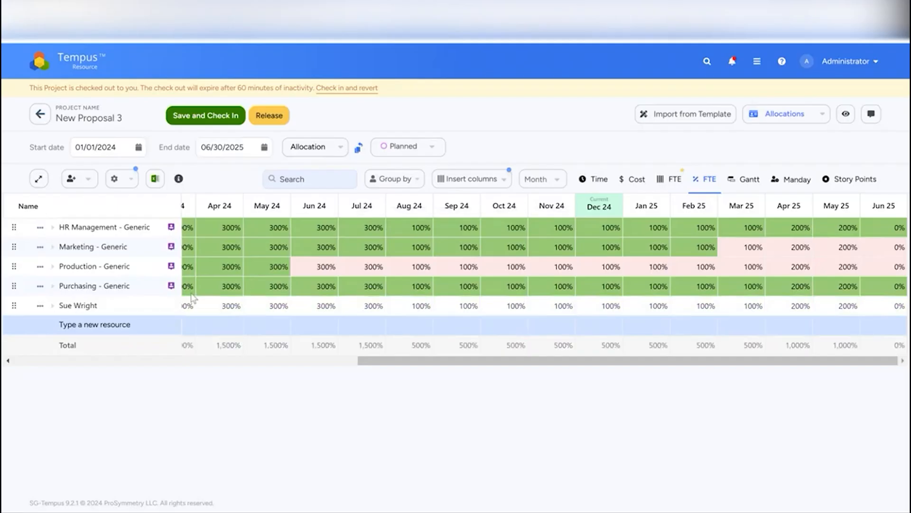
# Examine the replacement employee's monthly allocations and cross-project allocation, including net availability, and return to the project's allocations
pyautogui.click(225, 306)
pyautogui.click(272, 310)
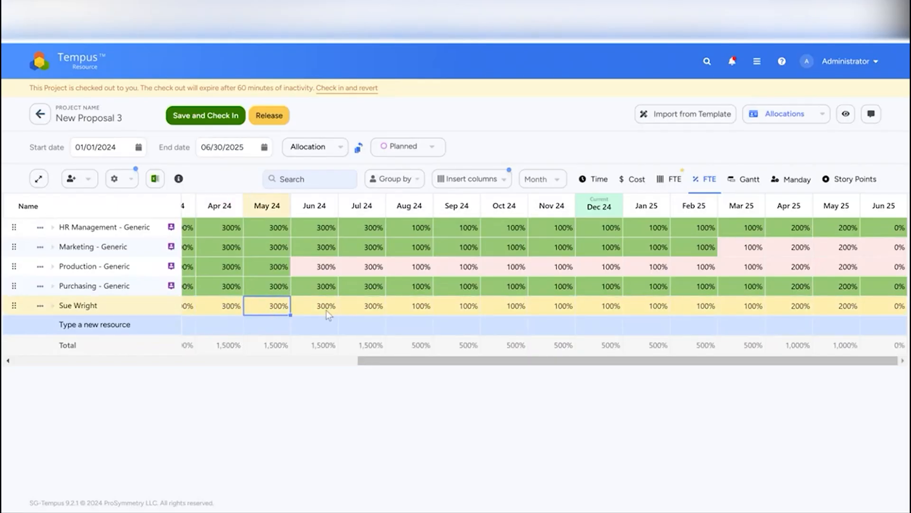
pyautogui.click(347, 304)
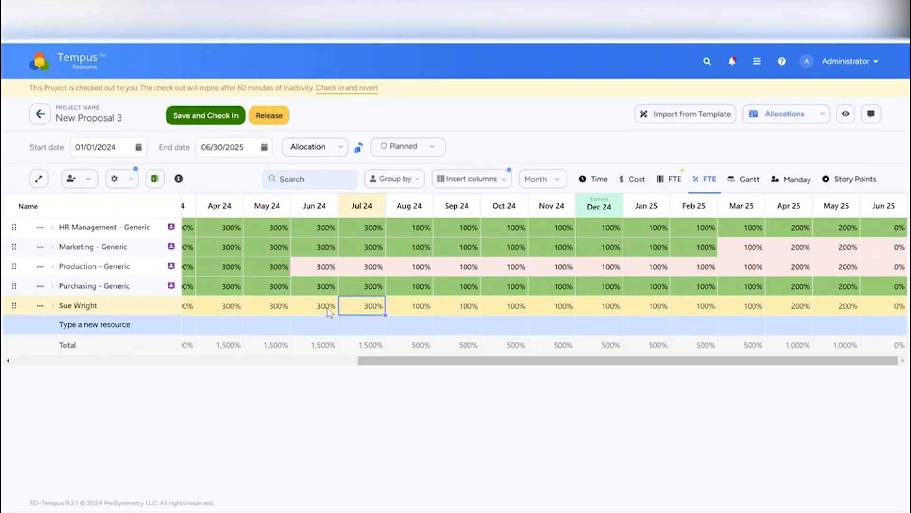
pyautogui.click(40, 306)
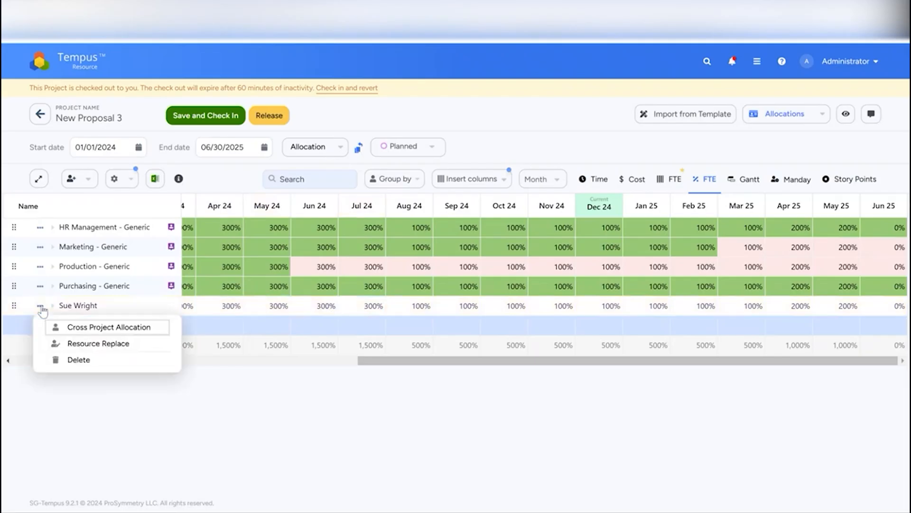
pyautogui.click(103, 327)
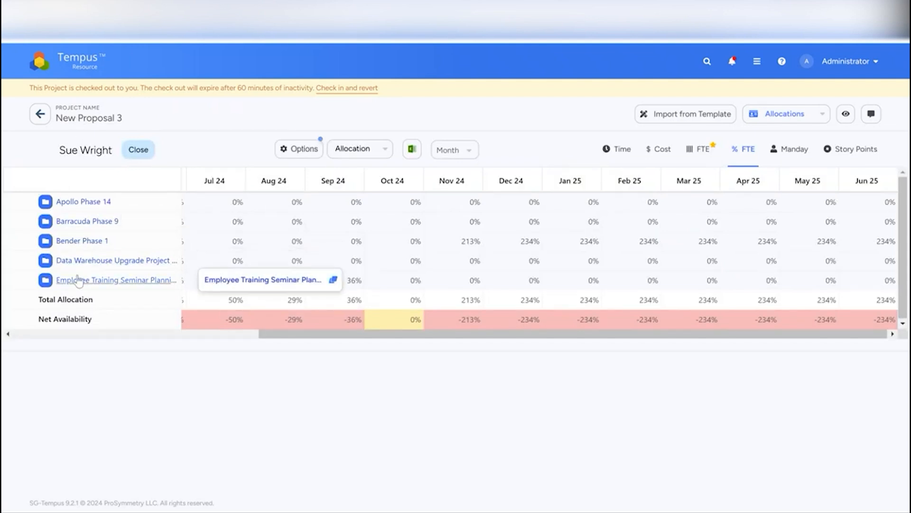
pyautogui.click(138, 151)
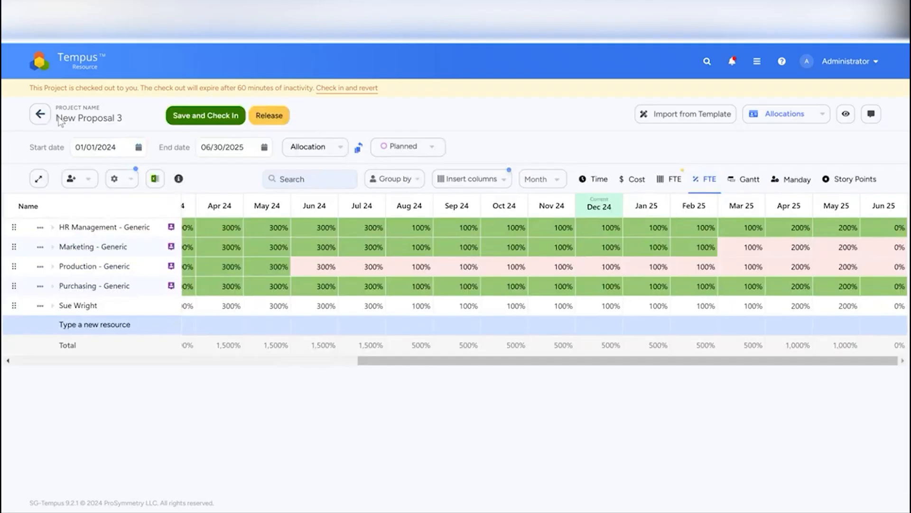
# Leave New Proposal 3, saving and checking in its changes
pyautogui.click(42, 119)
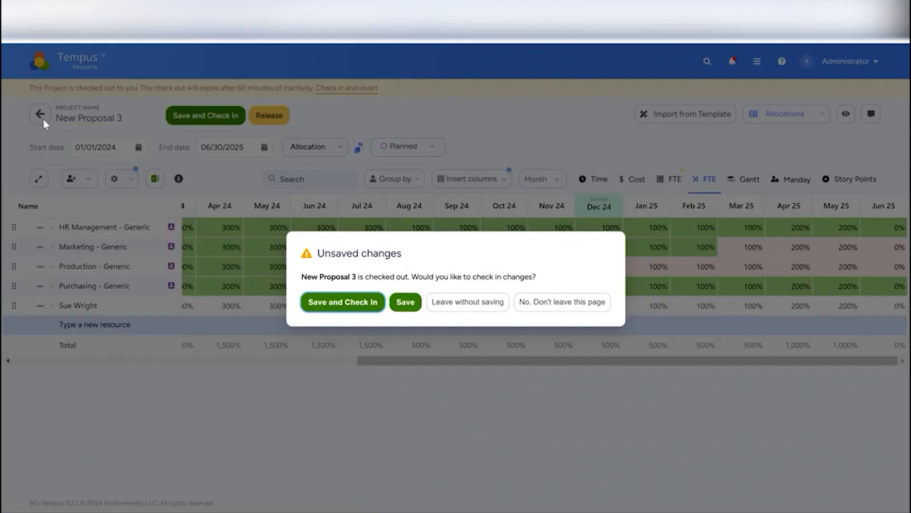
pyautogui.click(370, 304)
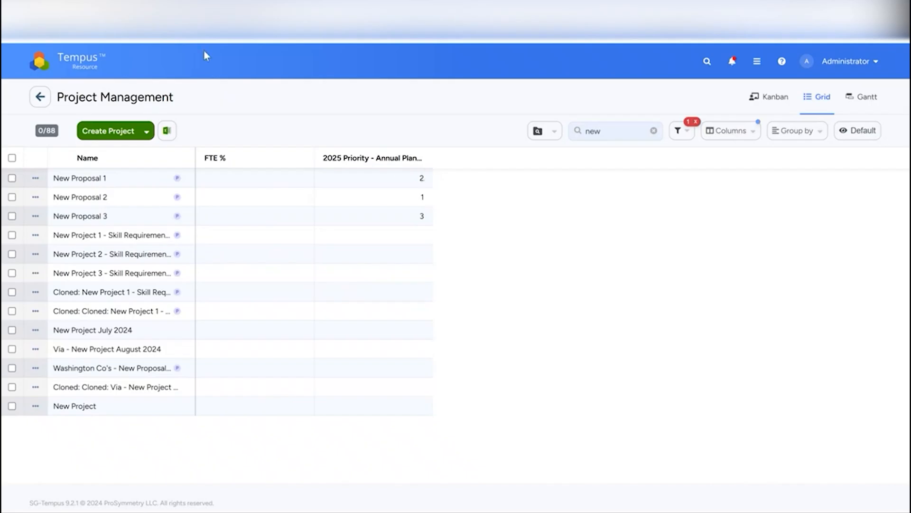
# Open the Department Planning model in Tempus What if
pyautogui.click(92, 71)
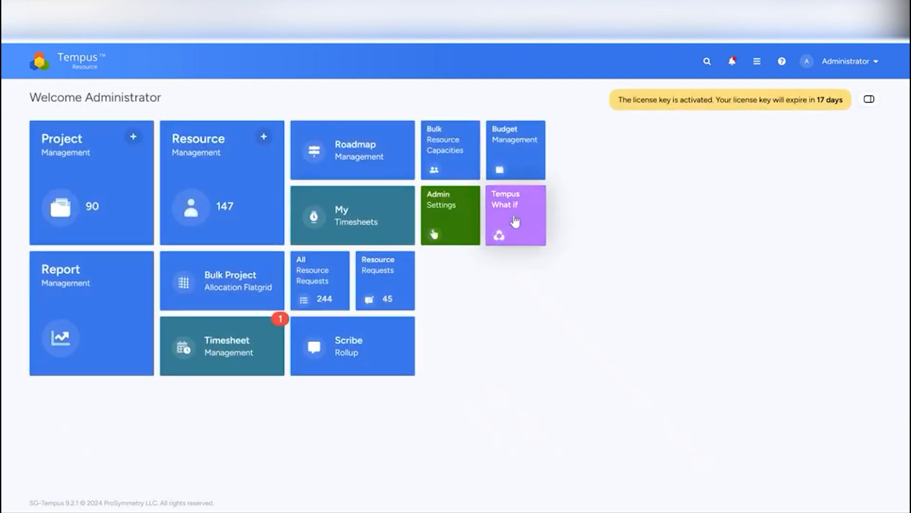
pyautogui.click(517, 220)
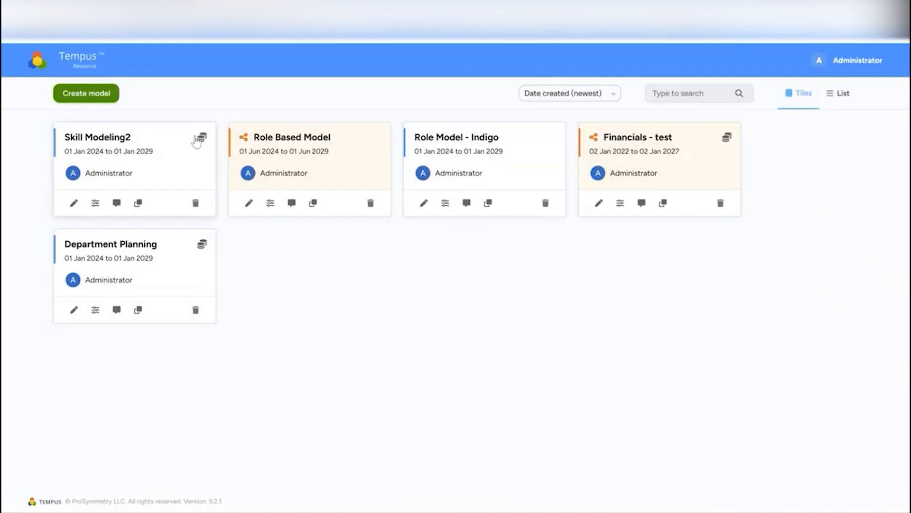
pyautogui.click(144, 263)
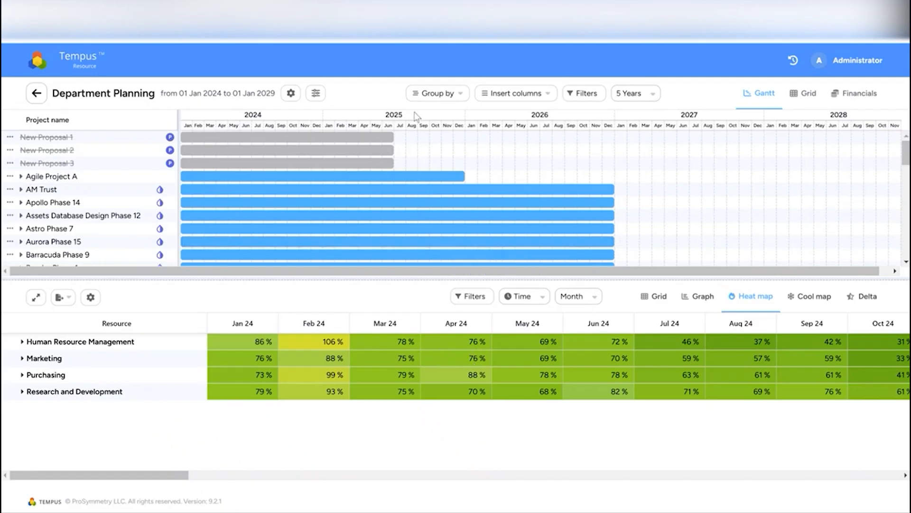
# Insert the 2025 Priority - Annual Planning column into the Department Planning project list
pyautogui.click(501, 95)
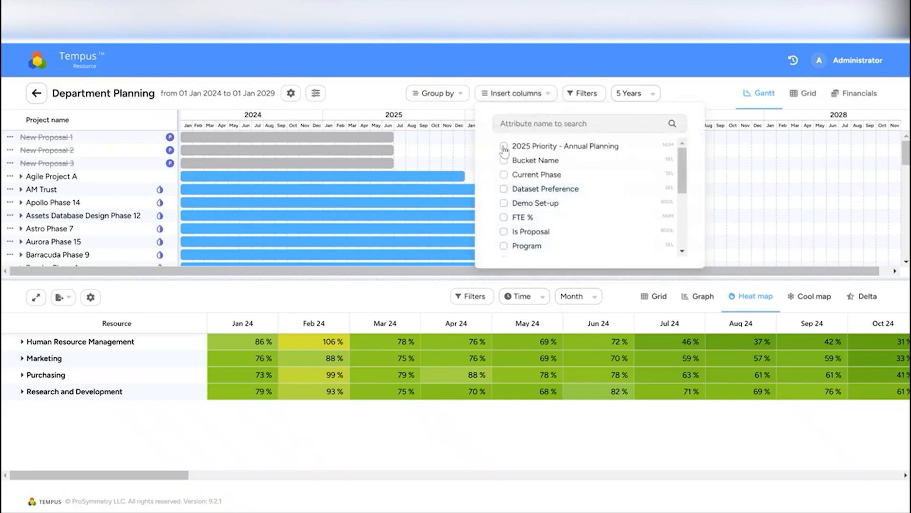
pyautogui.click(504, 147)
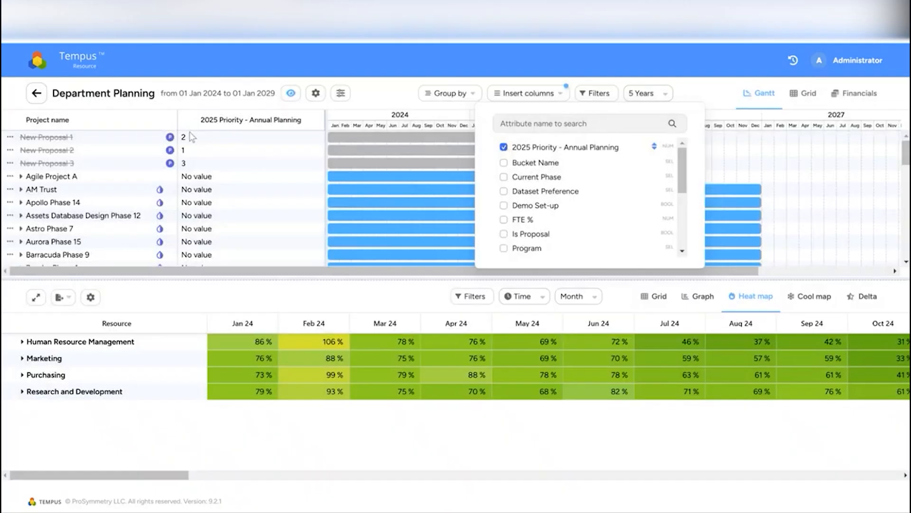
pyautogui.click(490, 77)
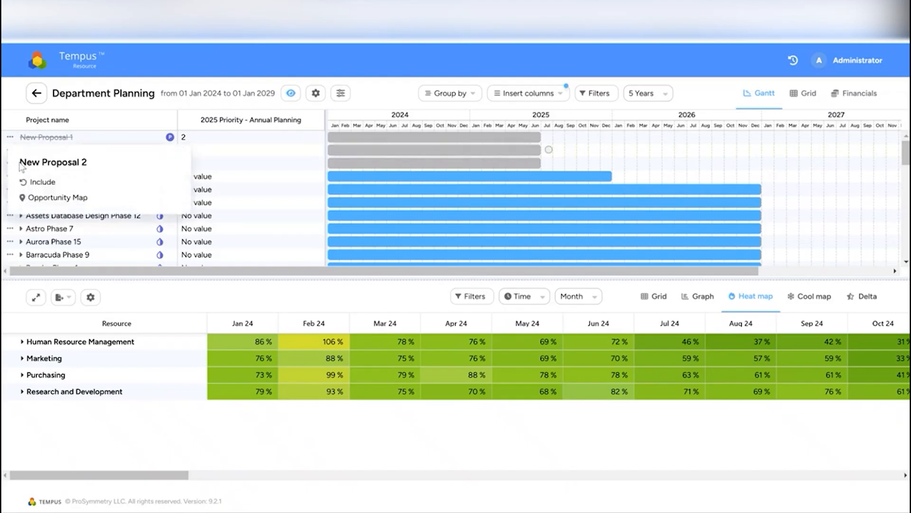
# Include New Proposal 2, New Proposal 1 and New Proposal 3 in the Department Planning model, in order of their 2025 priority
pyautogui.click(35, 184)
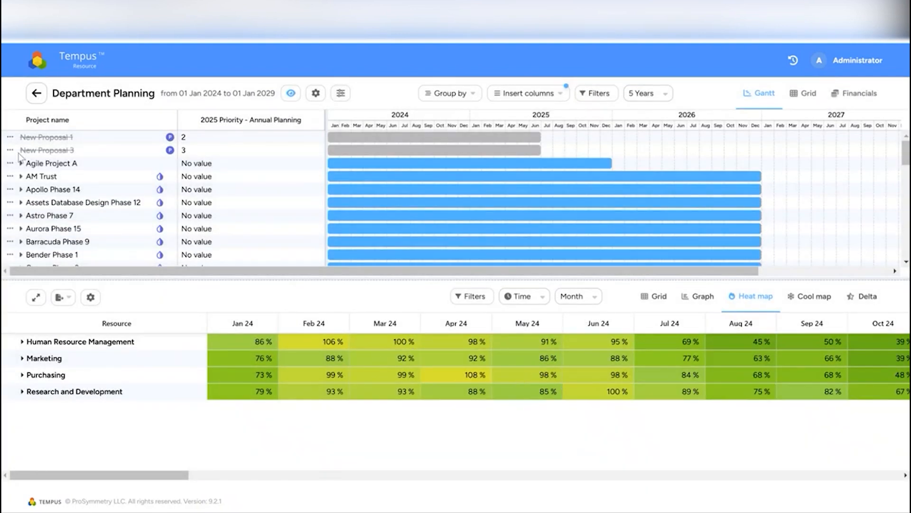
pyautogui.click(10, 138)
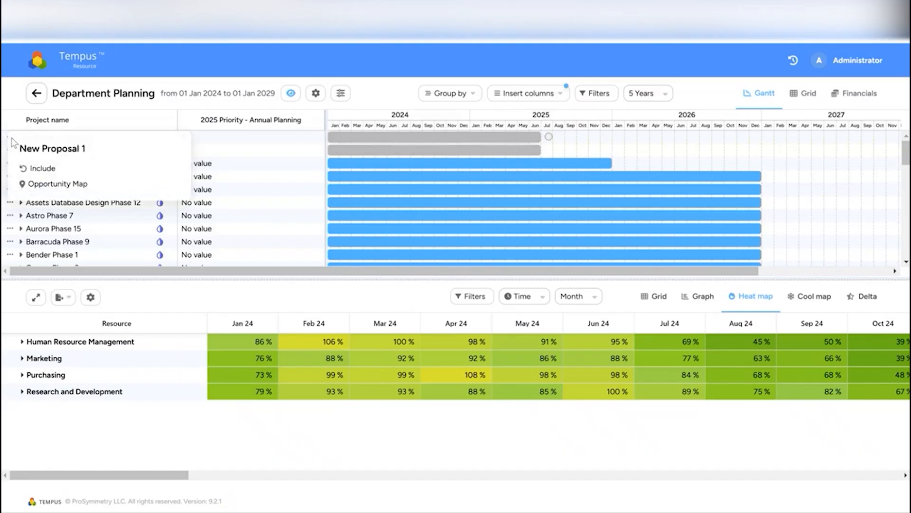
pyautogui.click(45, 172)
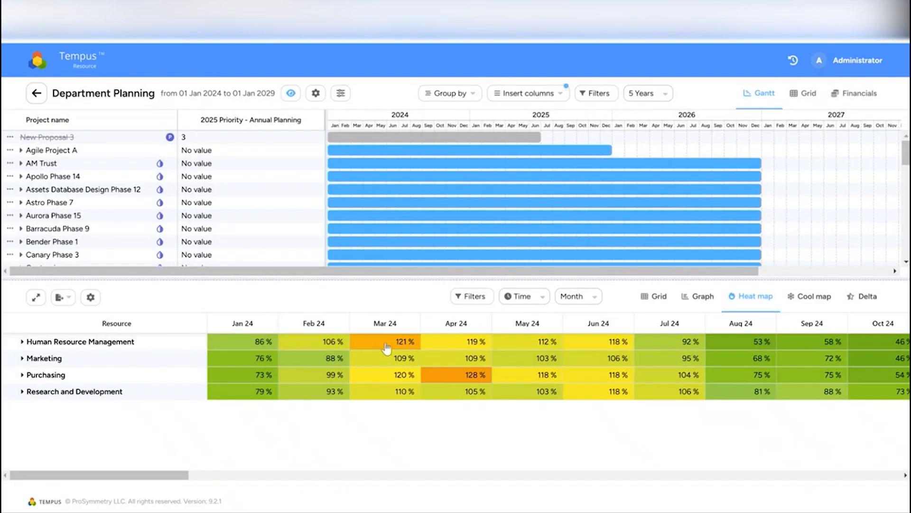
pyautogui.click(10, 137)
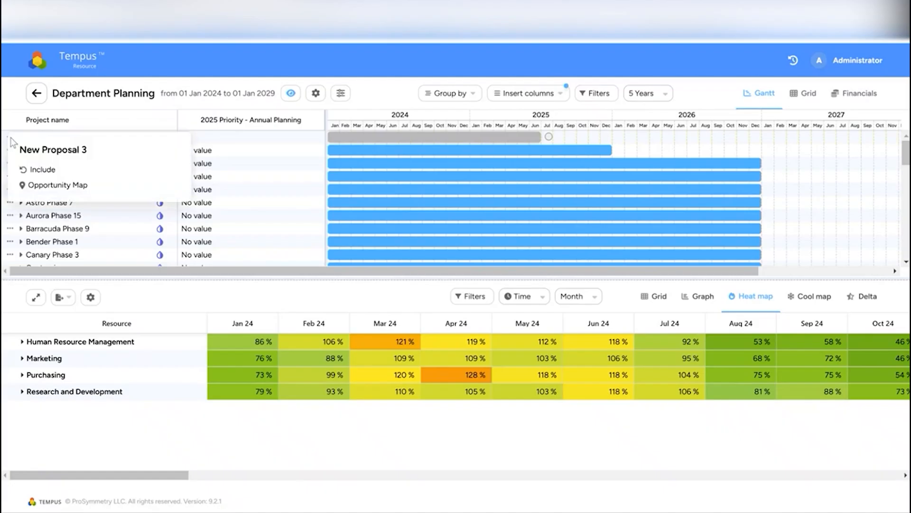
pyautogui.click(39, 169)
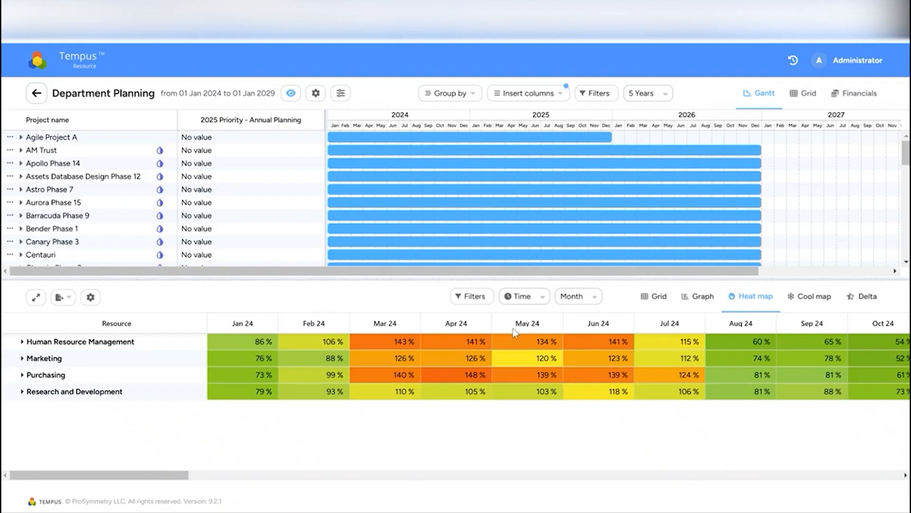
# Leave the Department Planning model and open Project Security Groups in the admin settings
pyautogui.click(74, 64)
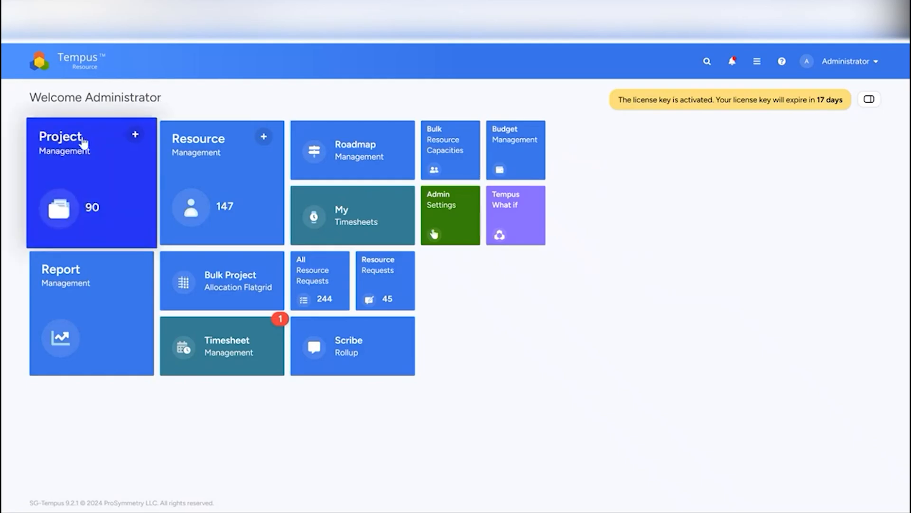
pyautogui.click(454, 207)
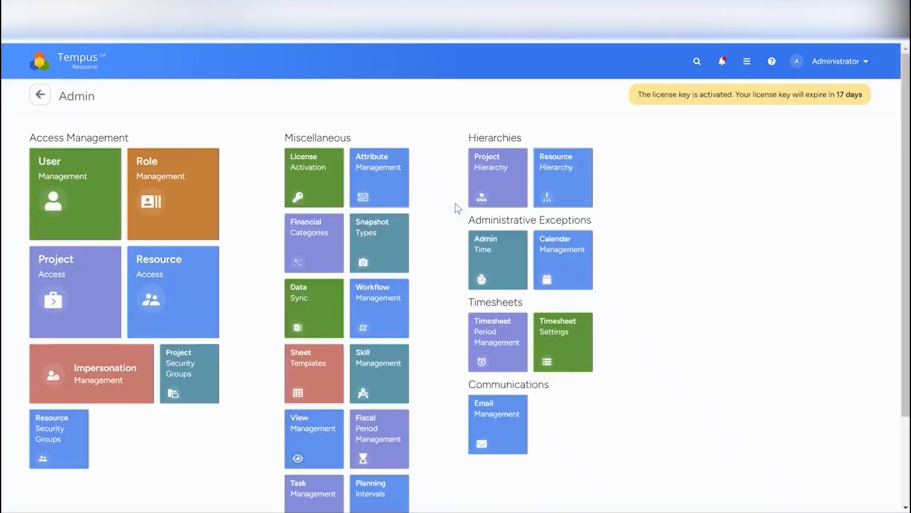
pyautogui.scroll(-1, 190, 287)
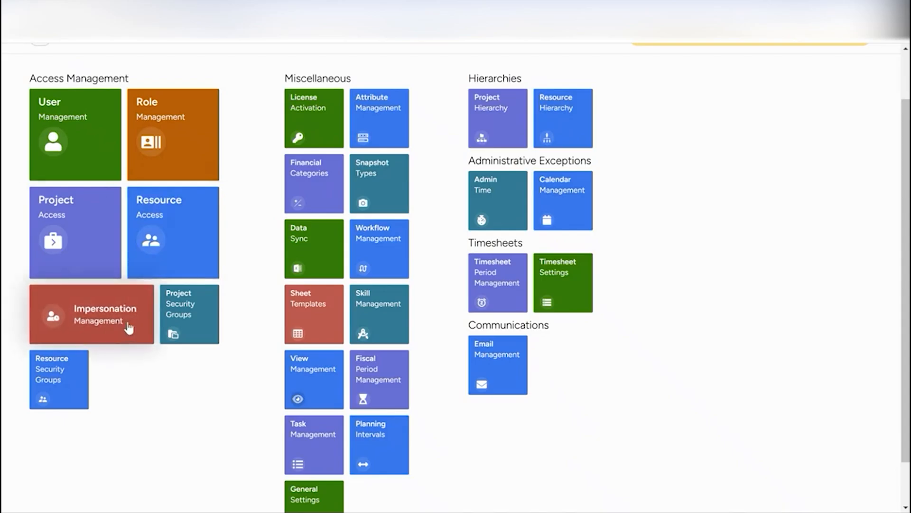
pyautogui.click(174, 324)
# Create a project security group named 2025 Annual Planning
pyautogui.click(142, 152)
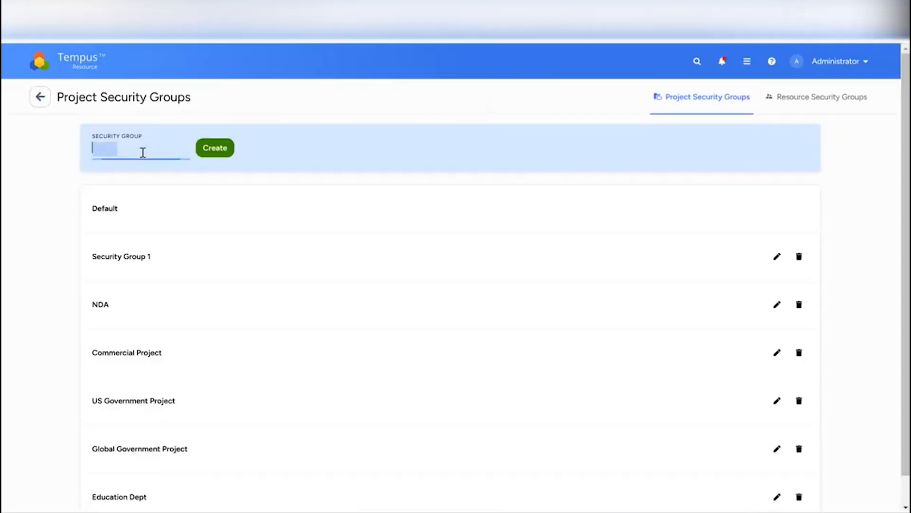
pyautogui.write('2025 ANNUA')
pyautogui.press('BackSpace')
pyautogui.press('BackSpace')
pyautogui.press('BackSpace')
pyautogui.press('BackSpace')
pyautogui.write('nnual PLanni')
pyautogui.press('BackSpace')
pyautogui.press('BackSpace')
pyautogui.write('lanning')
pyautogui.click(225, 148)
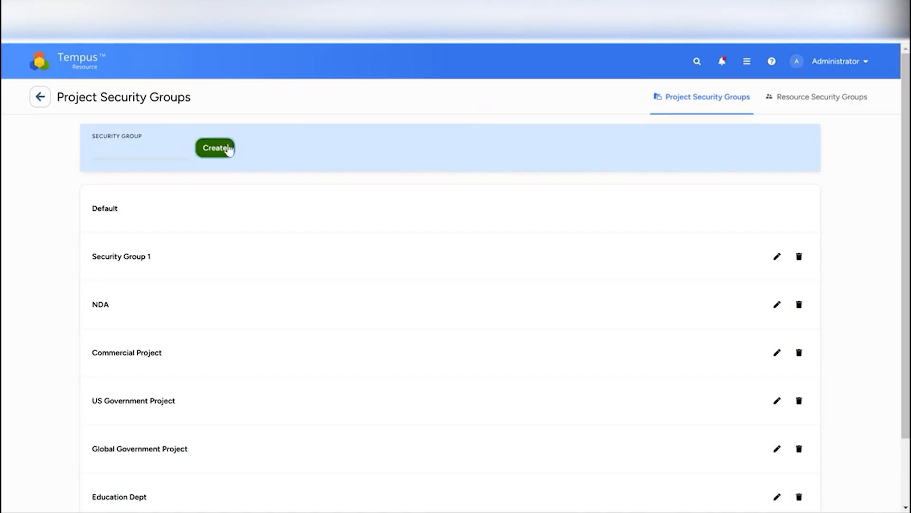
# Add the Security Group column to the Project Management grid
pyautogui.click(81, 60)
pyautogui.click(82, 158)
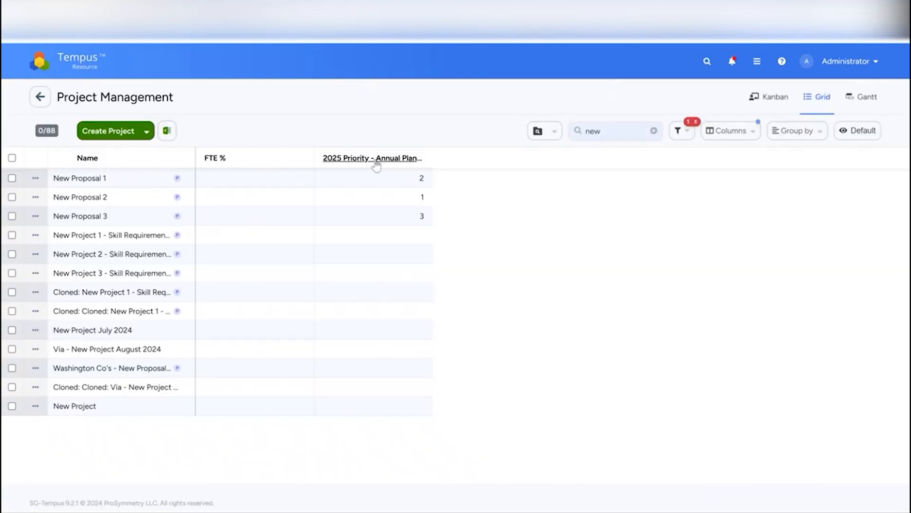
pyautogui.click(723, 134)
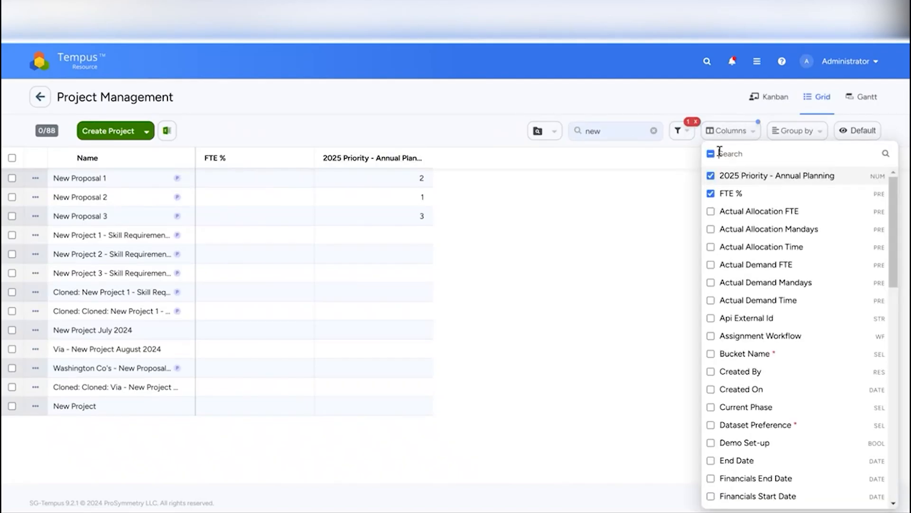
pyautogui.click(720, 152)
pyautogui.write('sec')
pyautogui.click(711, 176)
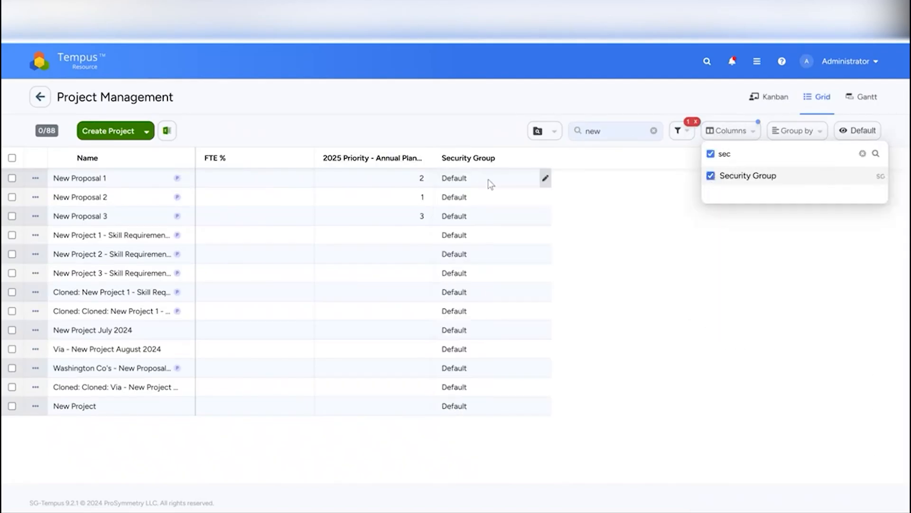
# Assign the 2025 Annual Planning security group to New Proposal 1, New Proposal 2 and New Proposal 3 together
pyautogui.click(12, 178)
pyautogui.click(11, 197)
pyautogui.click(12, 235)
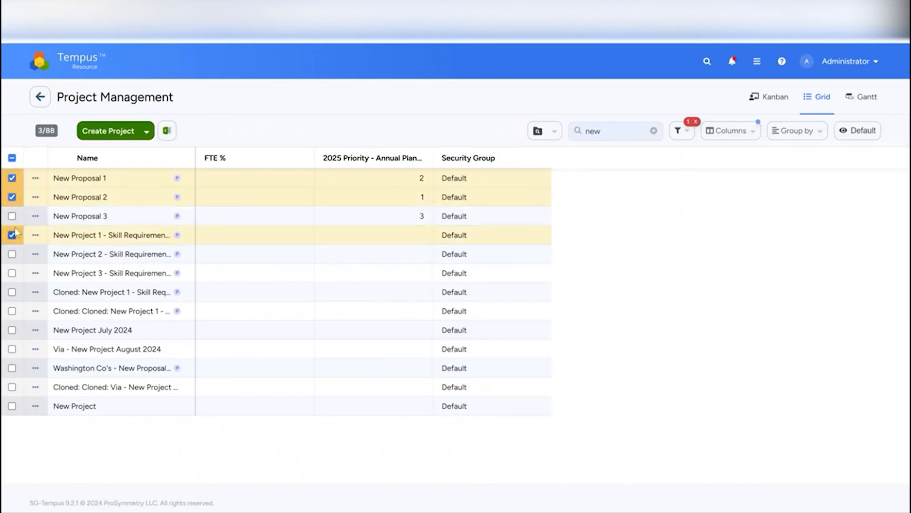
pyautogui.click(12, 235)
pyautogui.click(12, 216)
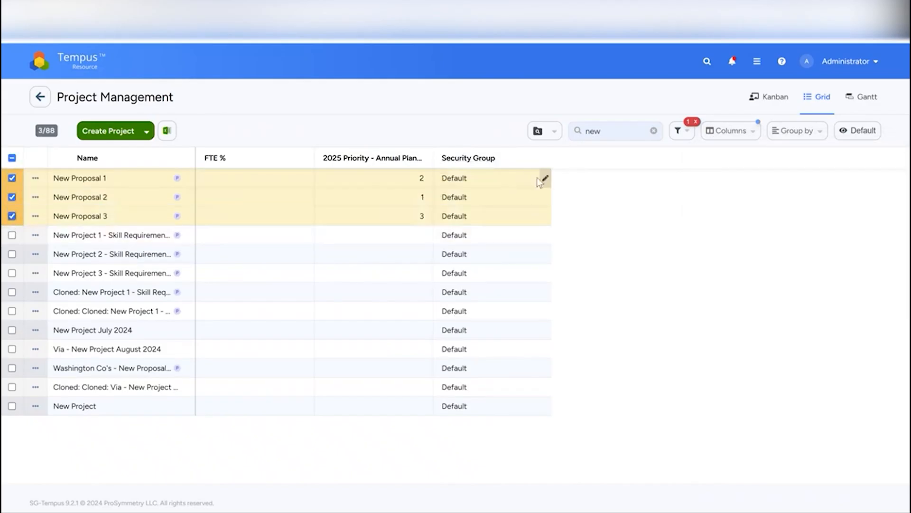
pyautogui.click(543, 180)
pyautogui.click(495, 247)
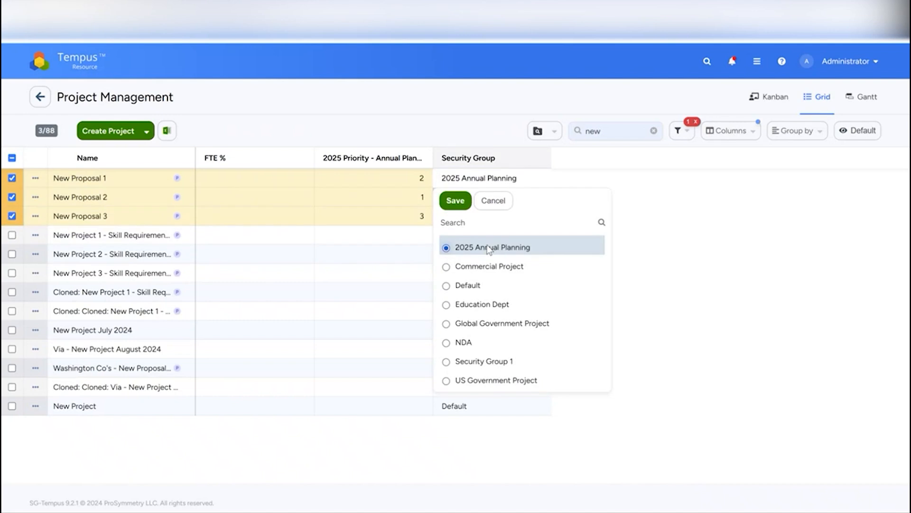
pyautogui.click(455, 200)
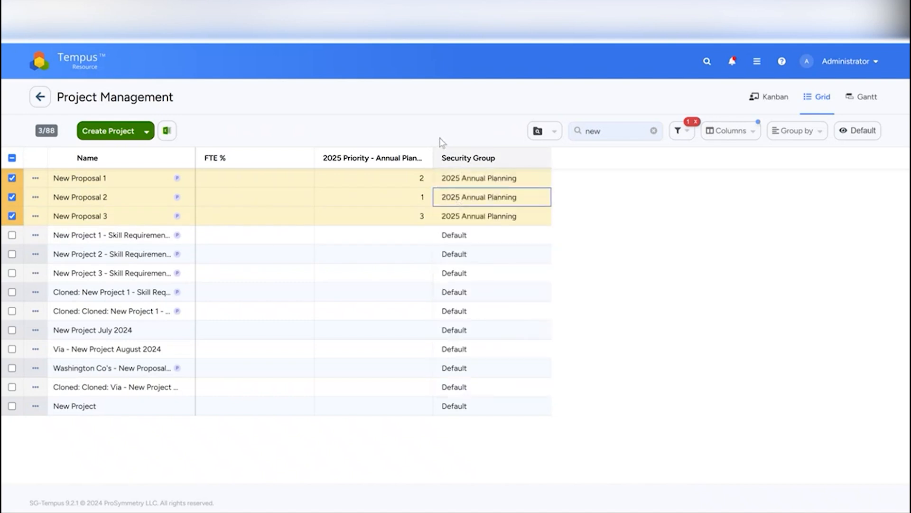
# Open the Project Access rules in the admin settings, after a brief look at Role Management
pyautogui.click(82, 61)
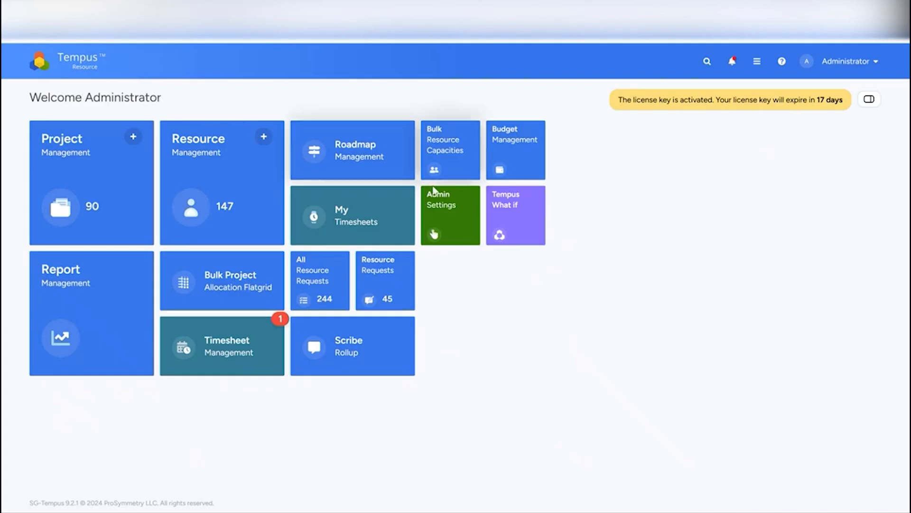
pyautogui.click(444, 208)
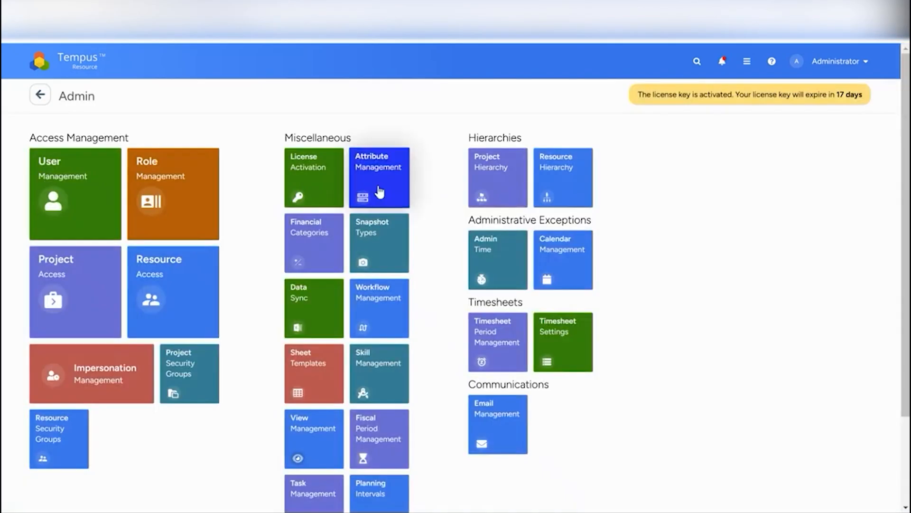
pyautogui.click(169, 170)
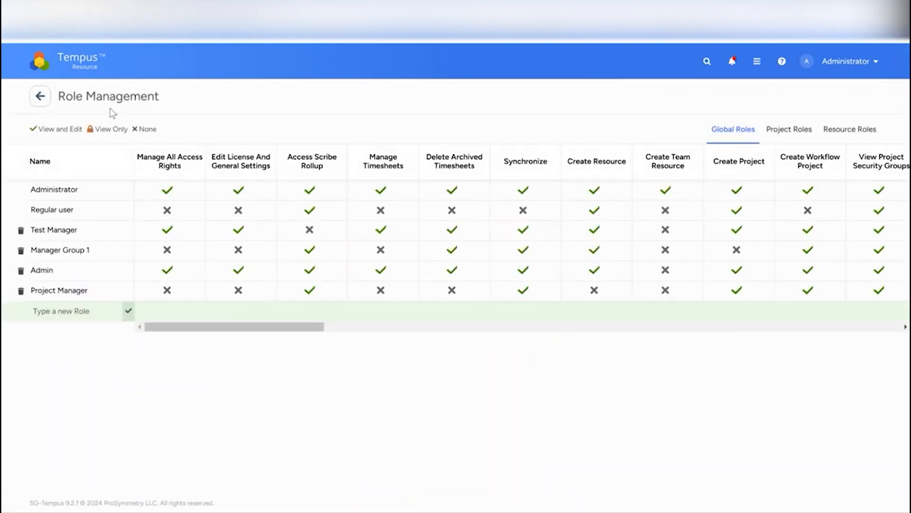
pyautogui.click(46, 107)
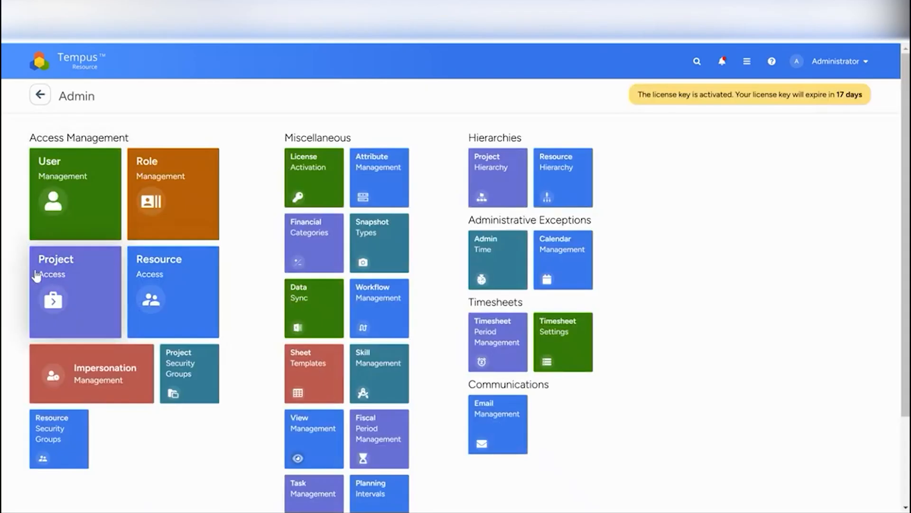
pyautogui.click(70, 273)
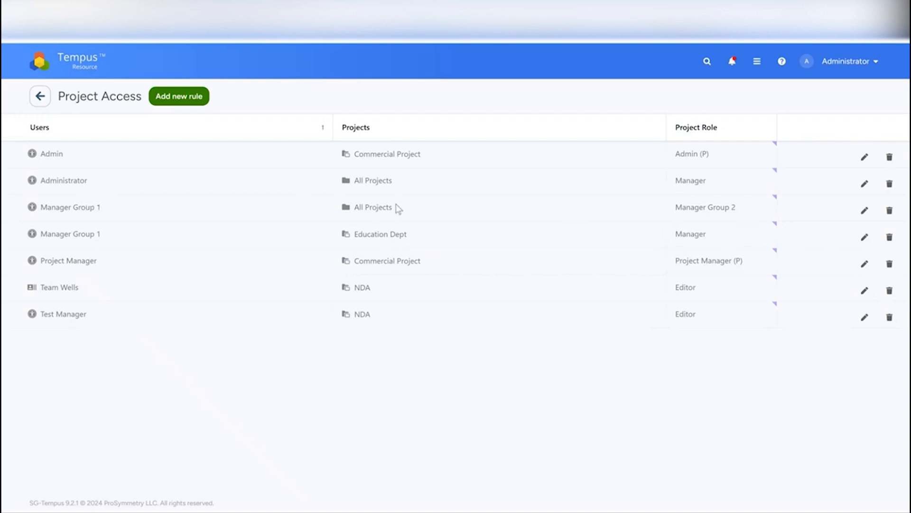
# Exclude the 2025 Annual Planning security group from Manager Group 1's All Projects access rule, save it and return to the home page
pyautogui.click(864, 210)
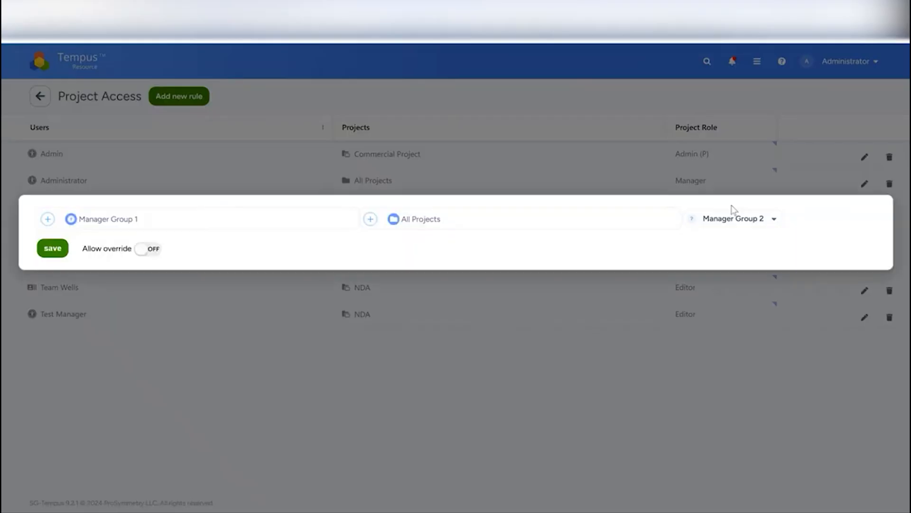
pyautogui.click(398, 221)
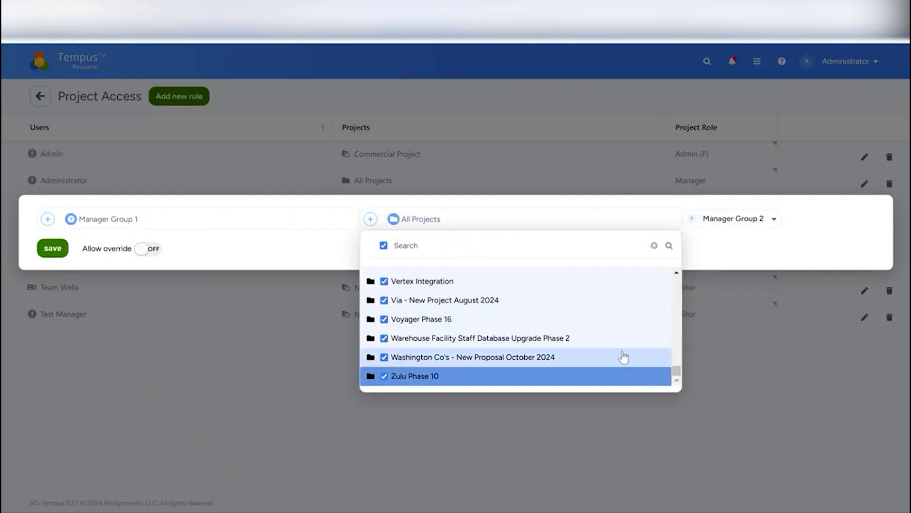
pyautogui.moveTo(676, 374); pyautogui.dragTo(676, 274)
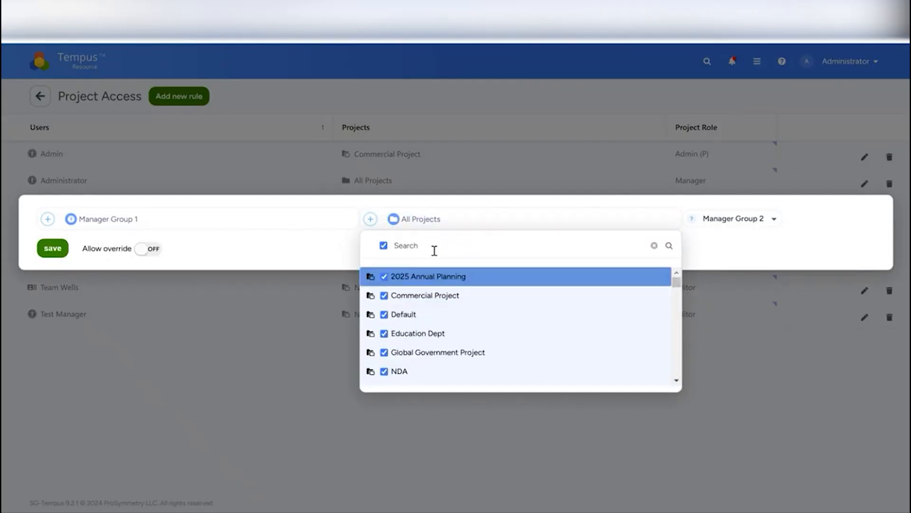
pyautogui.click(384, 276)
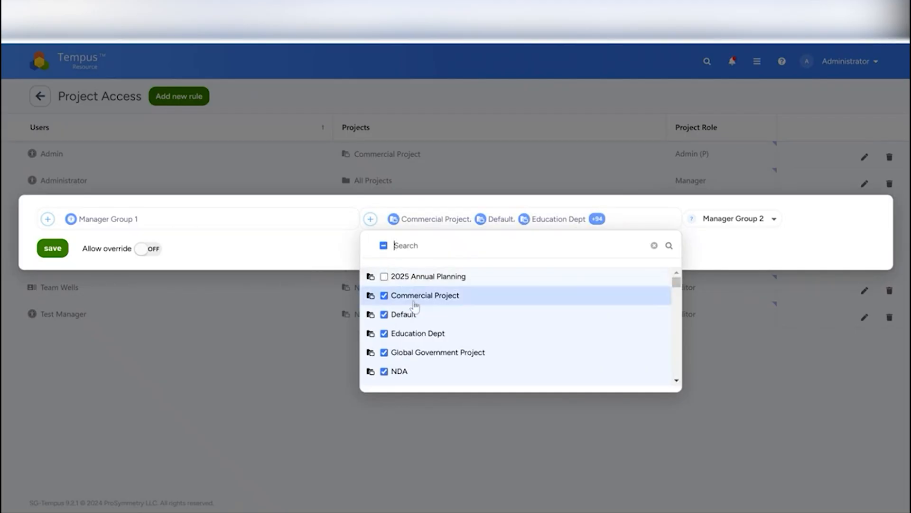
pyautogui.click(50, 250)
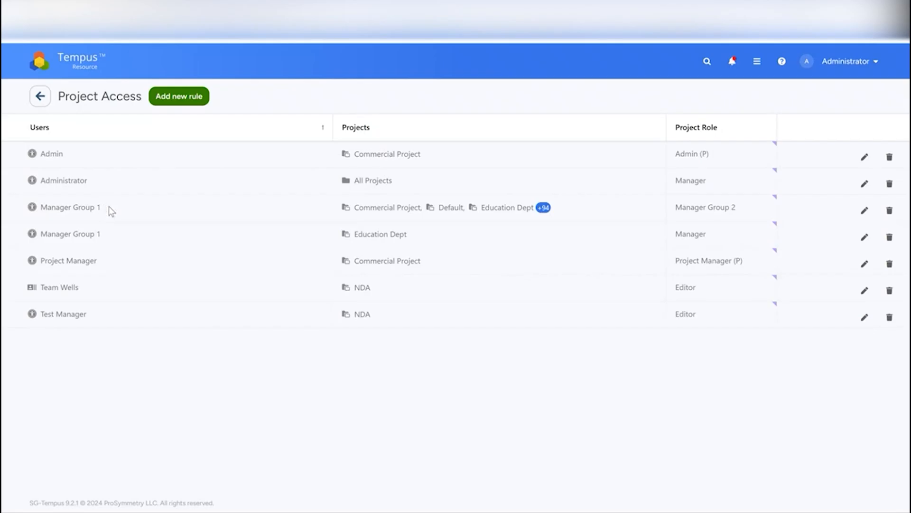
pyautogui.click(80, 66)
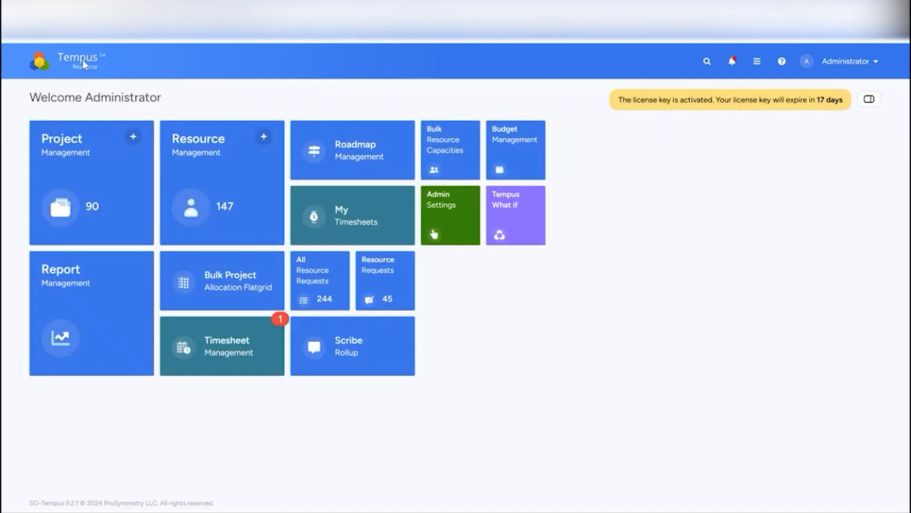